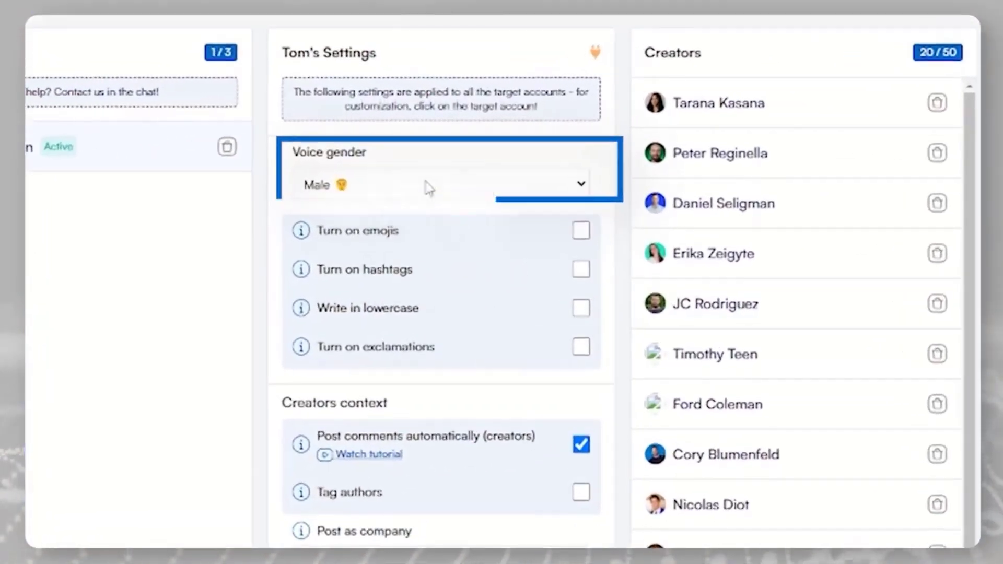
Keep the Male comment voice and enable emojis, hashtags and exclamations in comments
left_click(427, 187)
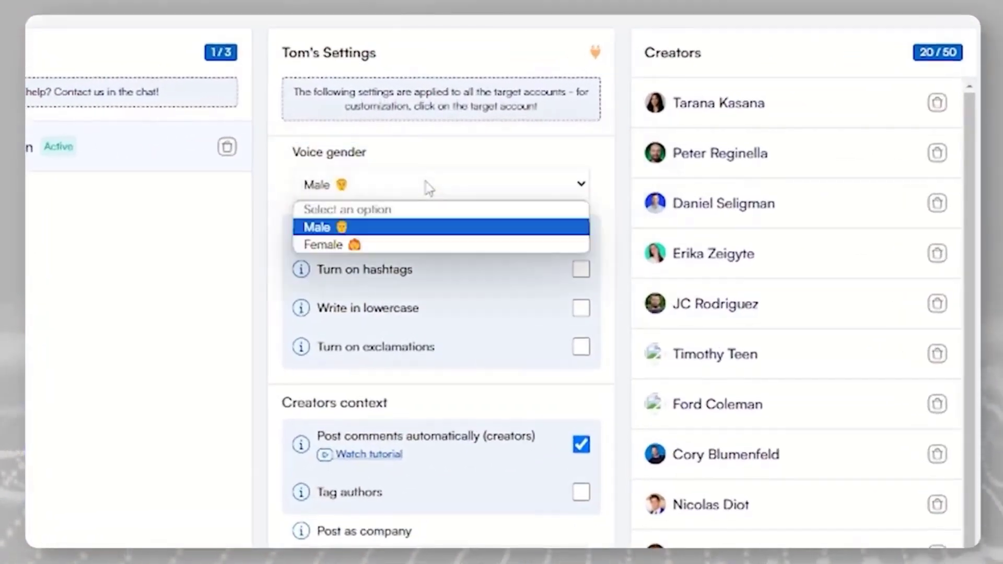
left_click(375, 227)
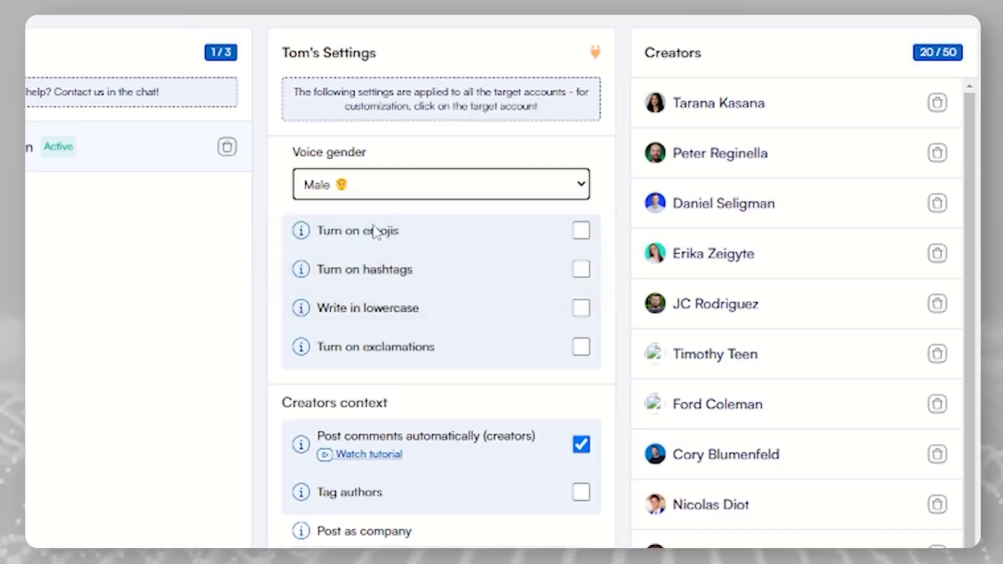
left_click(582, 232)
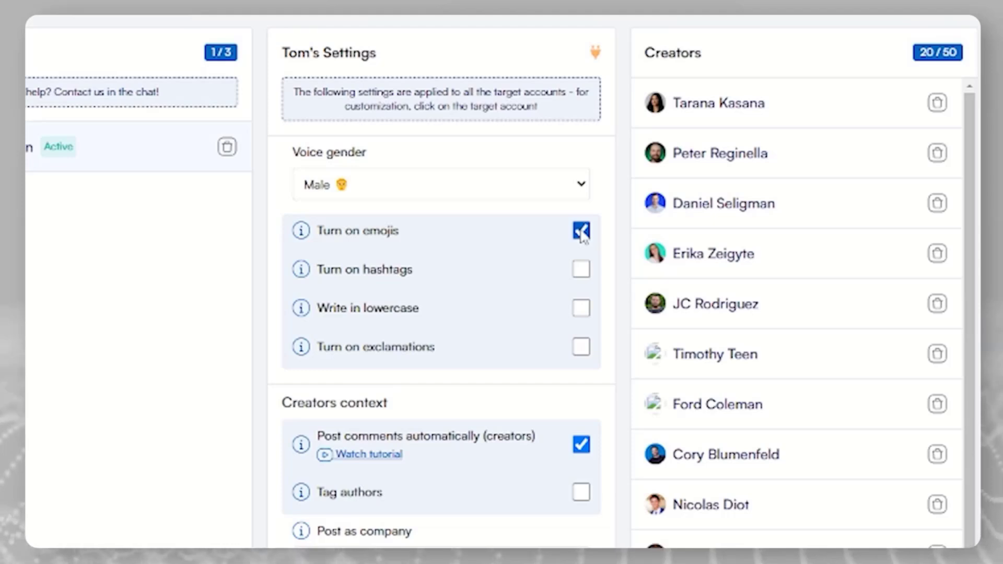
left_click(581, 270)
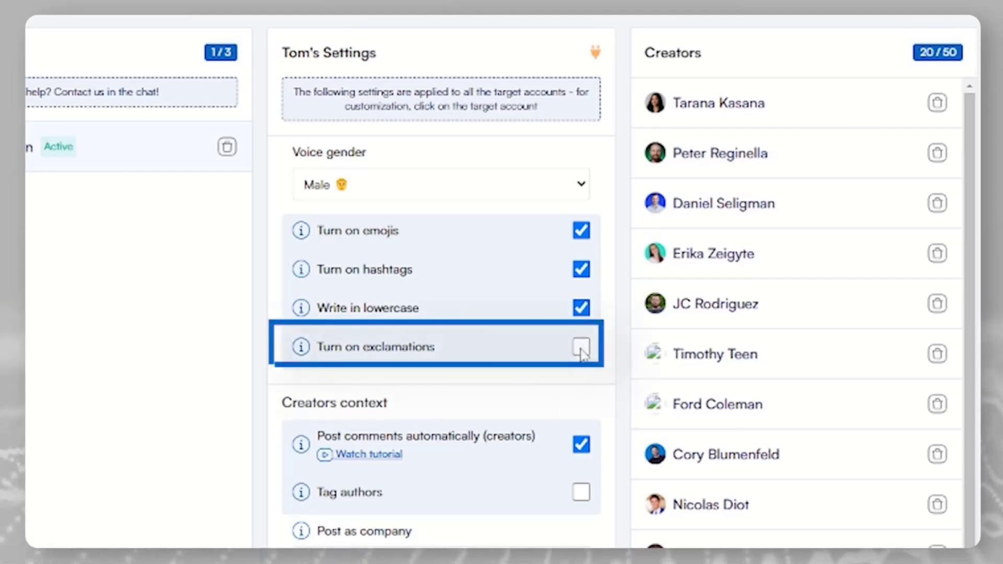
left_click(581, 348)
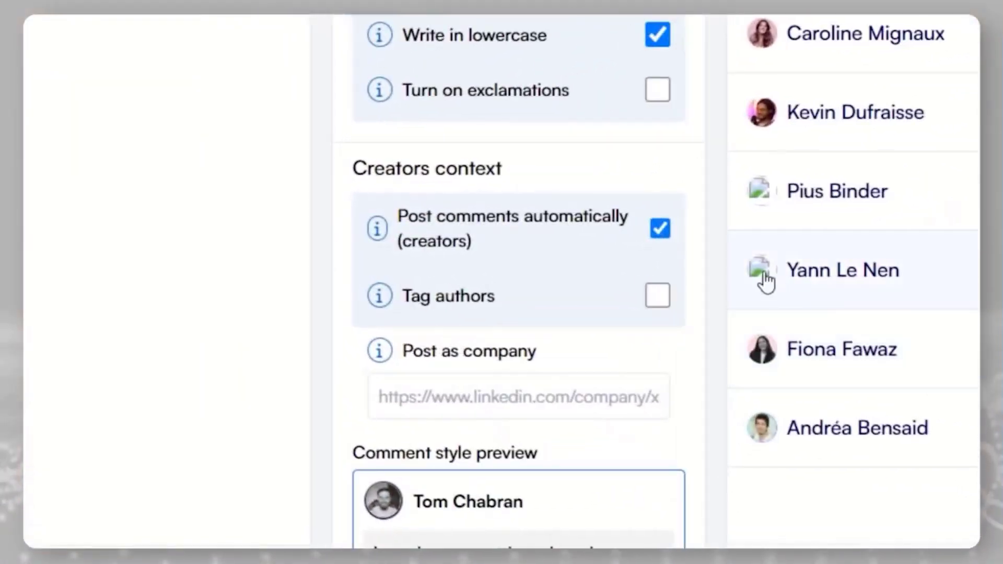
Enable automatic comment posting on creators' posts
left_click(651, 235)
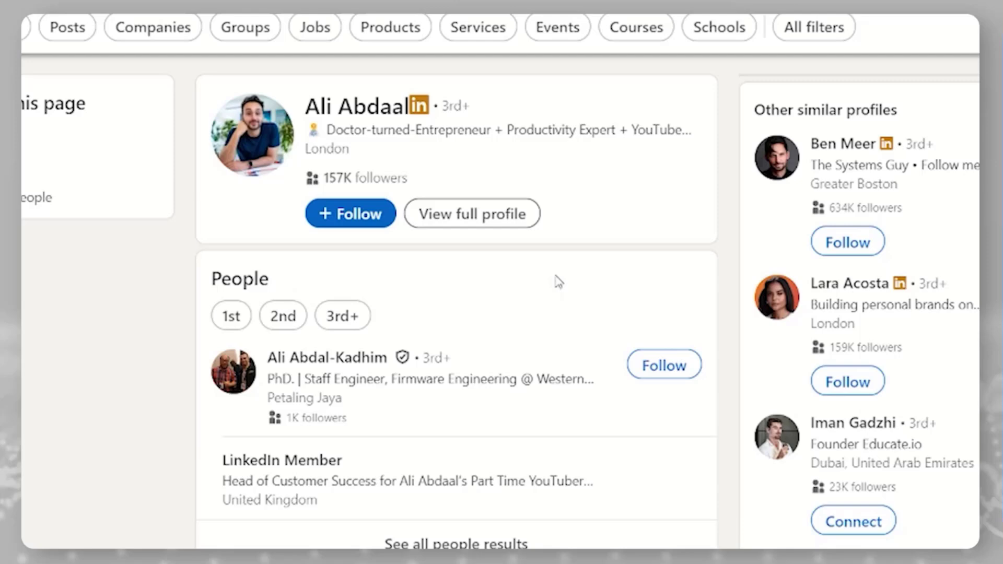
Add Ali Abdaal's LinkedIn profile URL to the PowerIn creators list
left_click(361, 116)
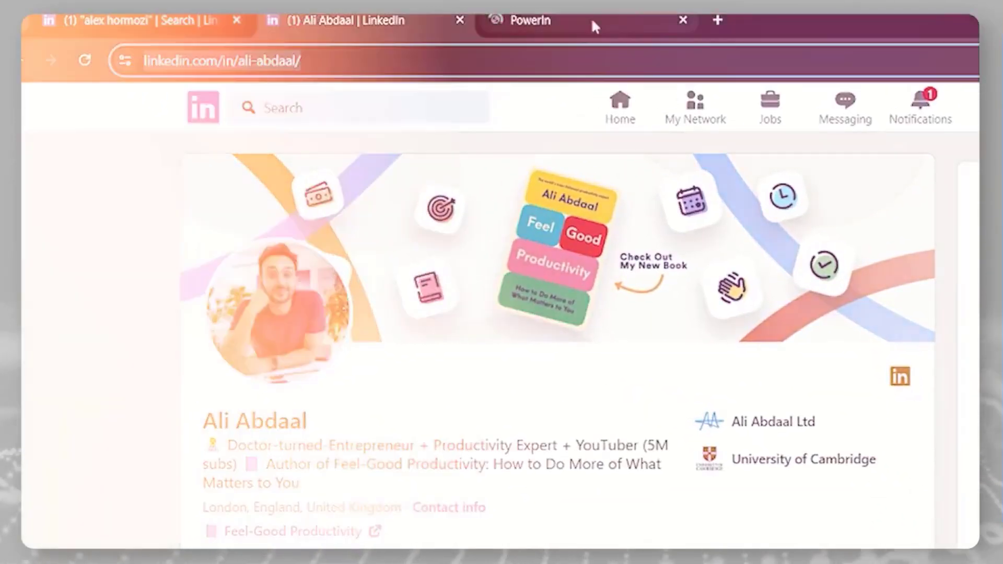
left_click(591, 17)
left_click(489, 496)
key("ctrl+v")
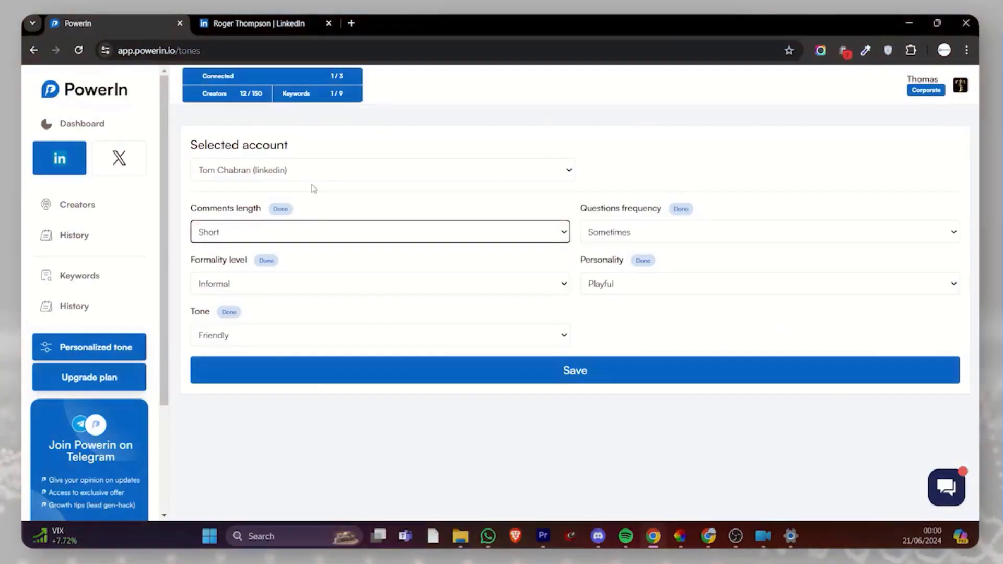
Leave the creator settings via the account dropdown
left_click(311, 170)
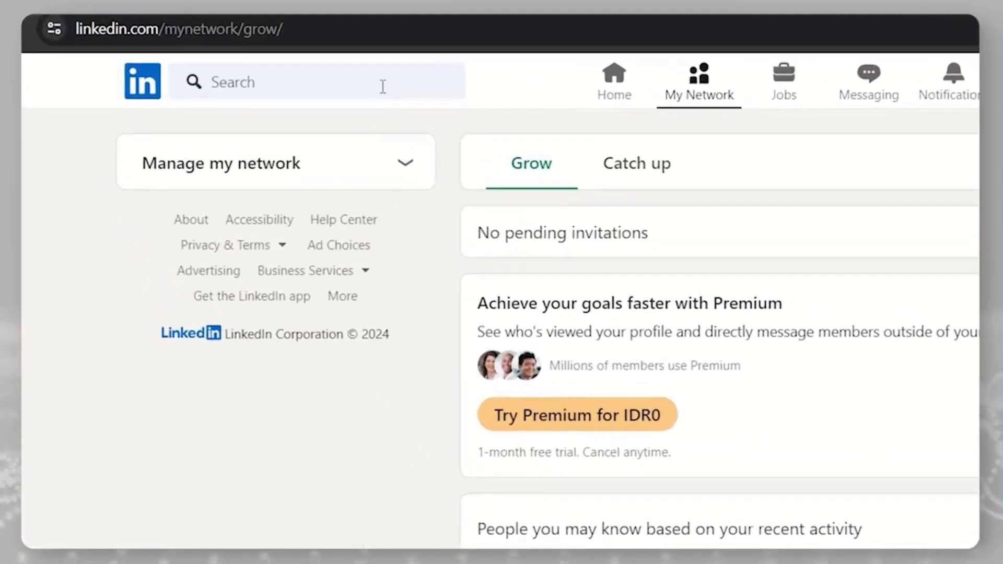
left_click(382, 83)
type("video")
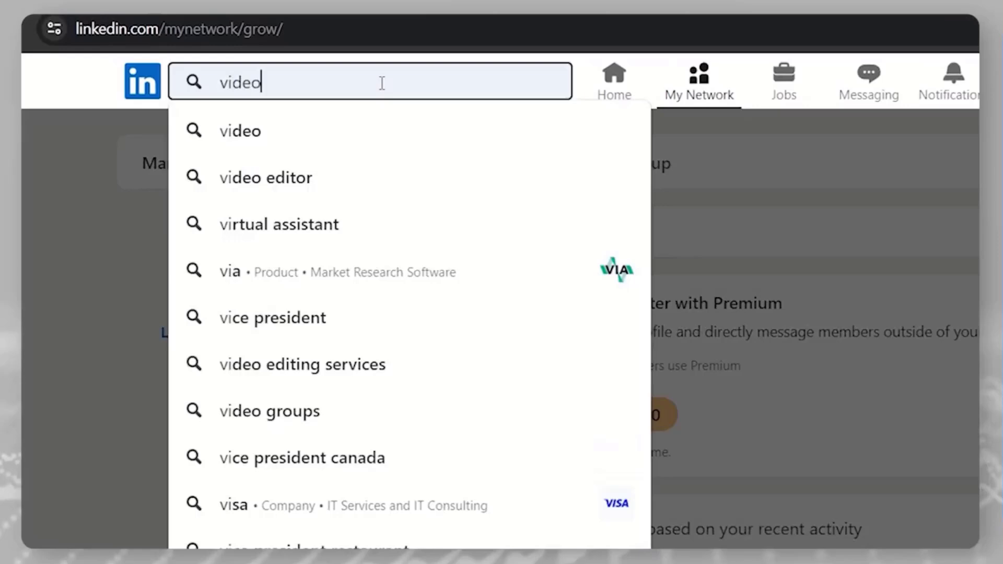
type(" editor")
key("Return")
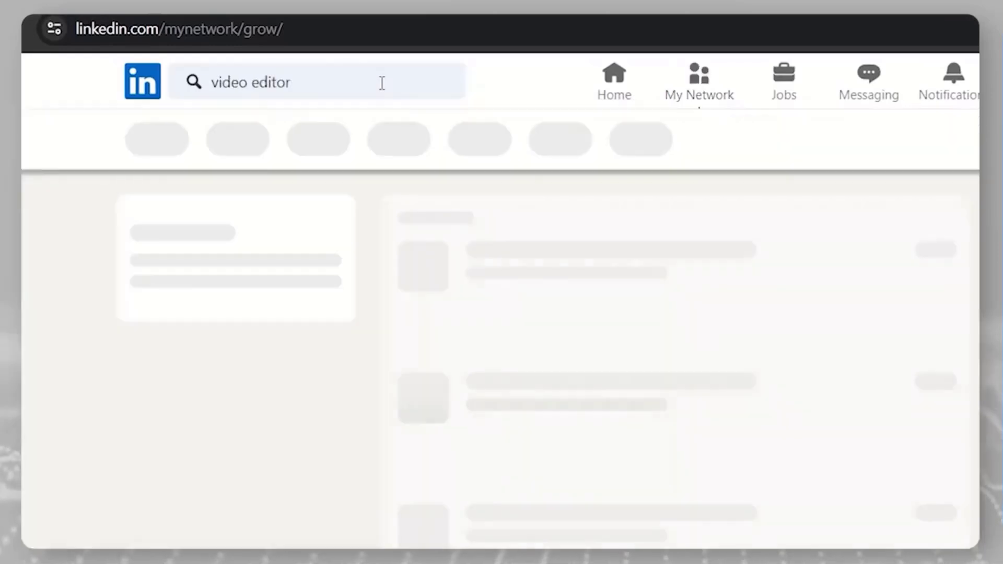
left_click(287, 200)
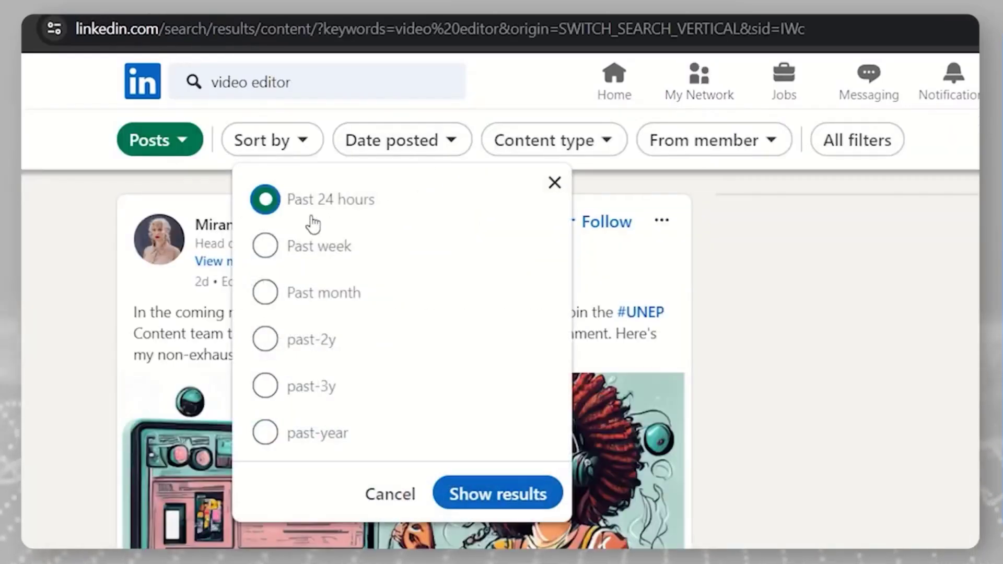
left_click(486, 502)
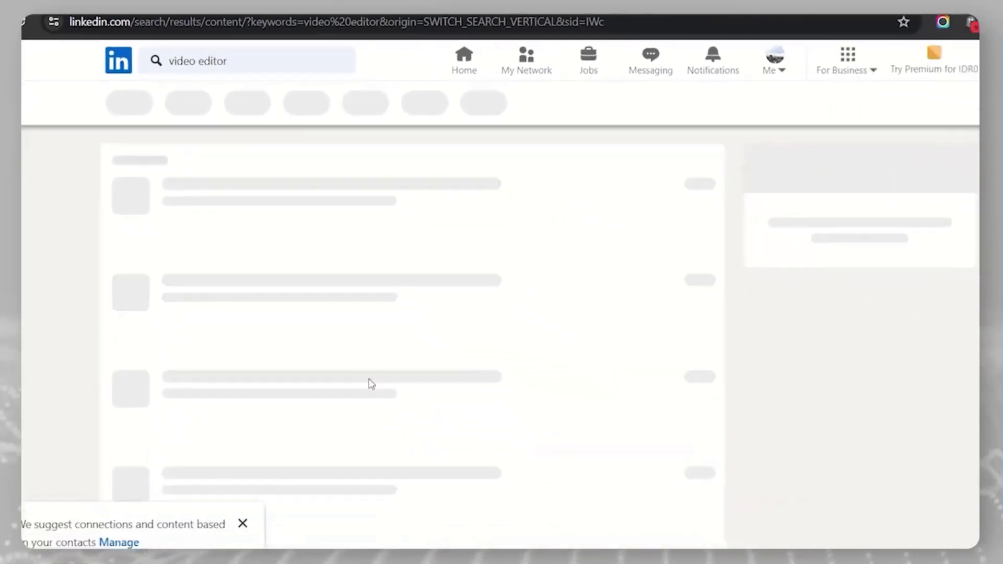
scroll(341, 349, "down", 4)
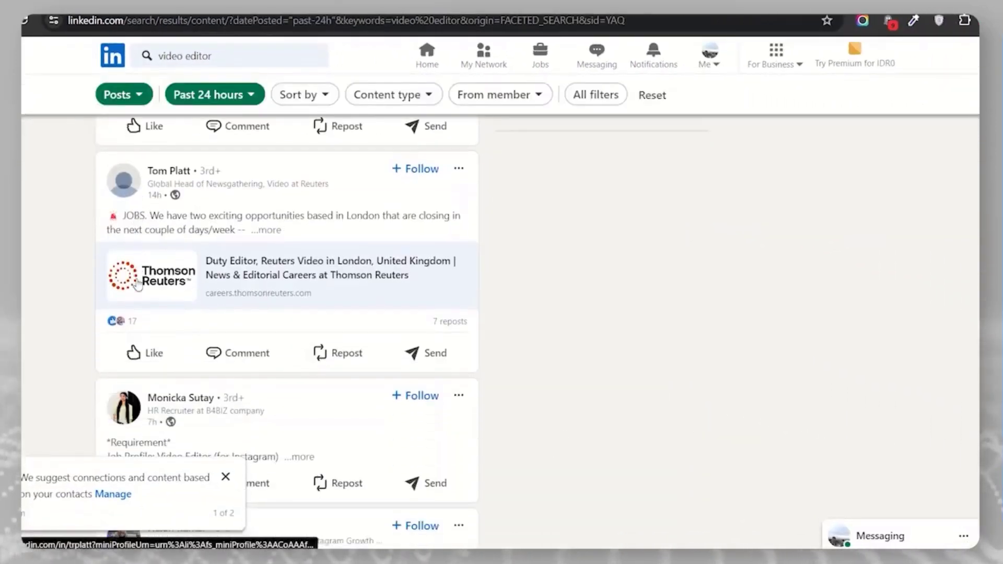
scroll(137, 286, "down", 2)
scroll(138, 286, "up", 1)
scroll(138, 286, "up", 2)
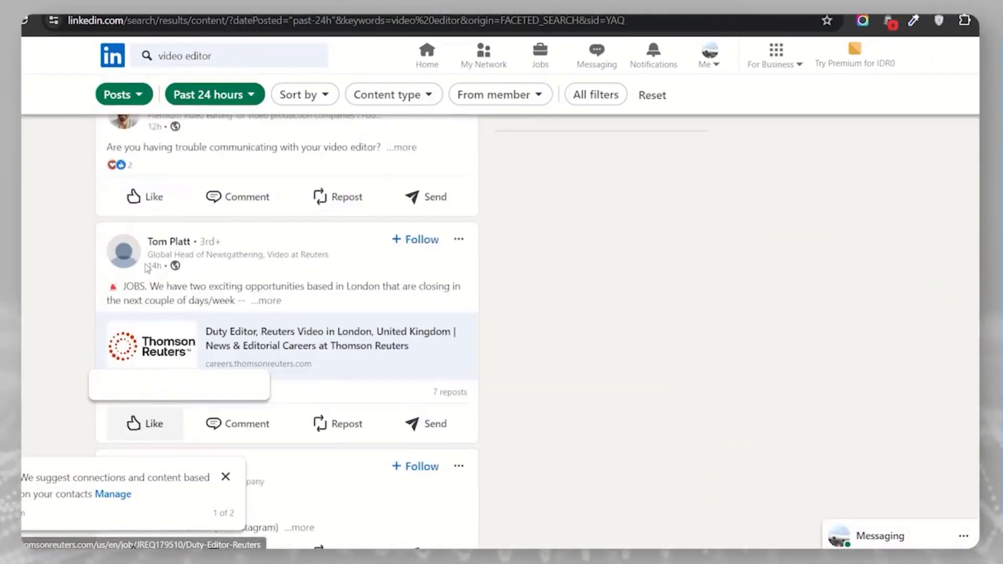
left_click(166, 242)
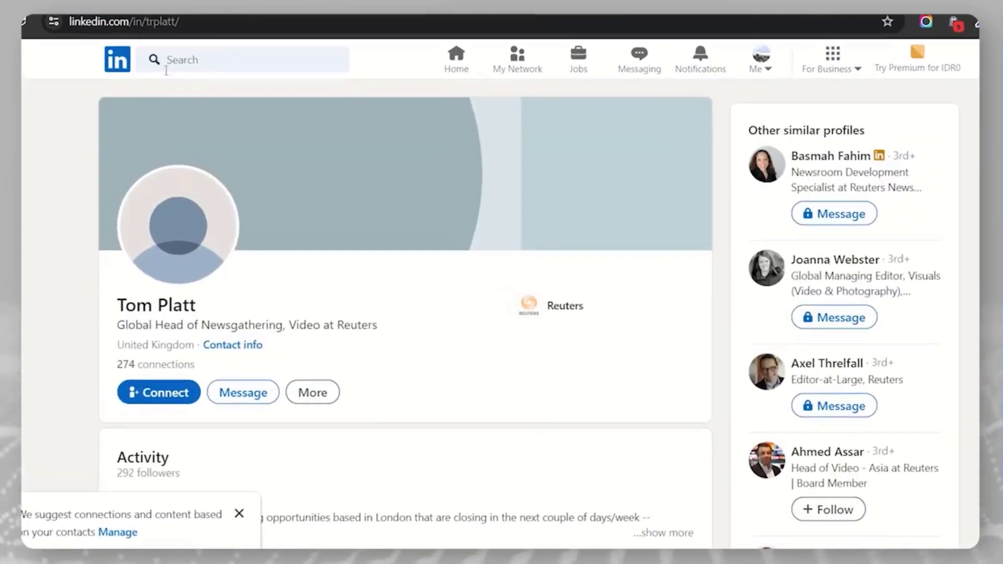
left_click(159, 21)
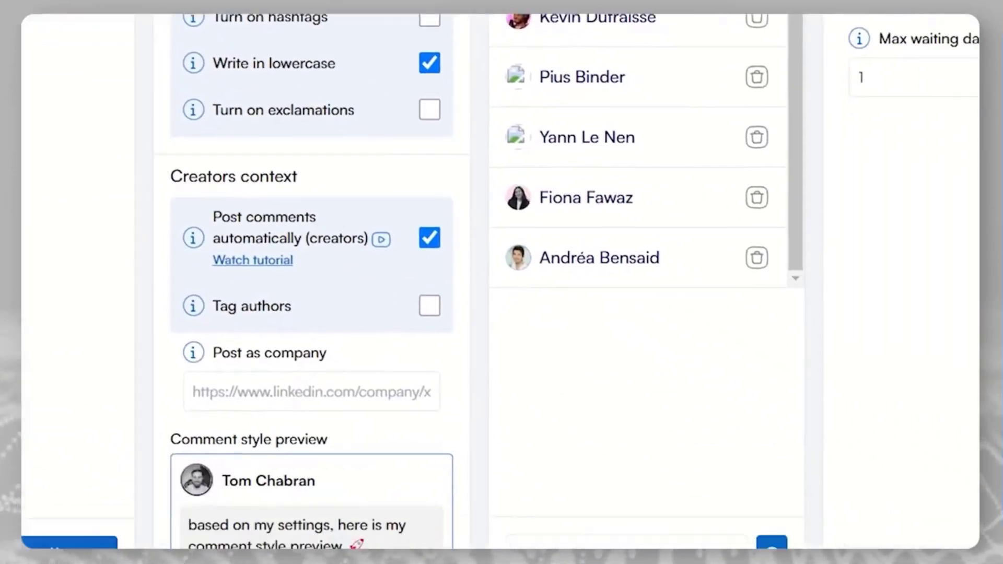
left_click(581, 511)
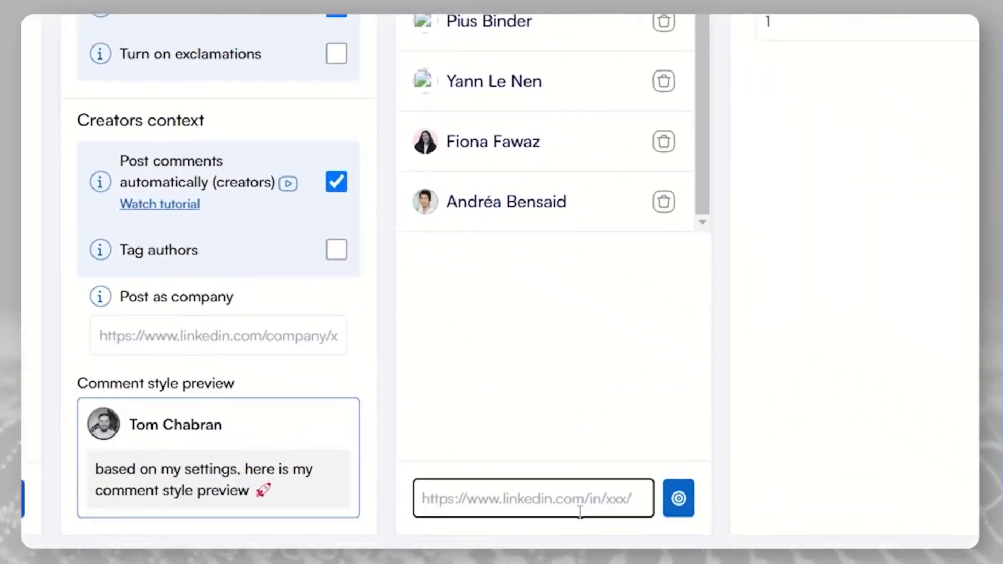
key("ctrl+v")
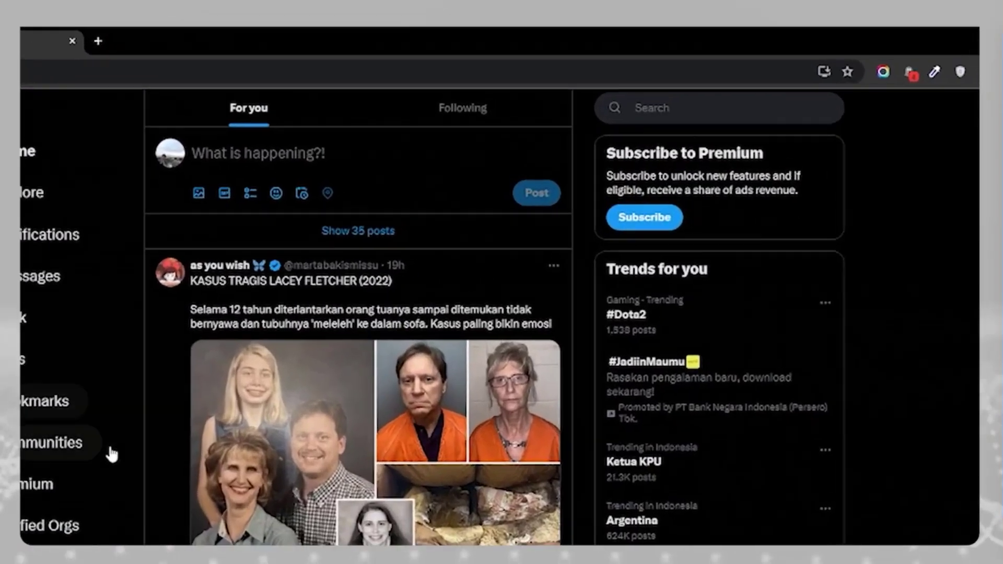
Search X full screen for 'video editing' and view the Ben | Video Editor profile
key("F11")
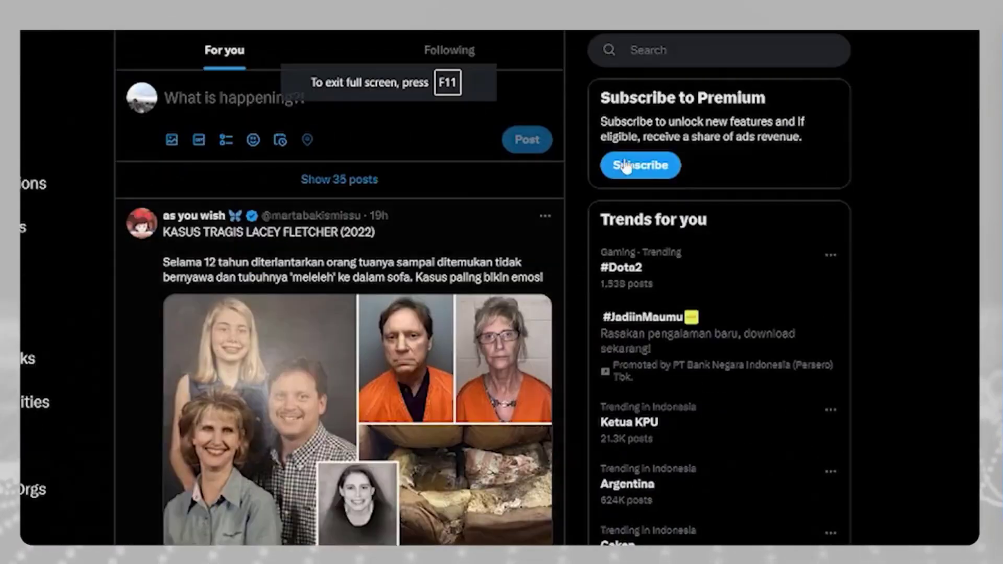
left_click(674, 63)
type("v")
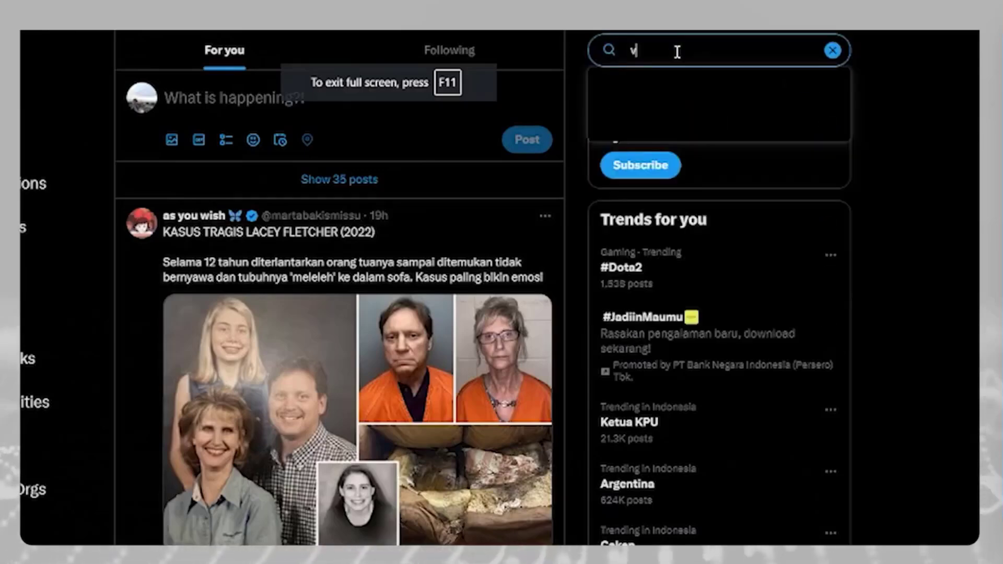
type("ideo editing")
key("Return")
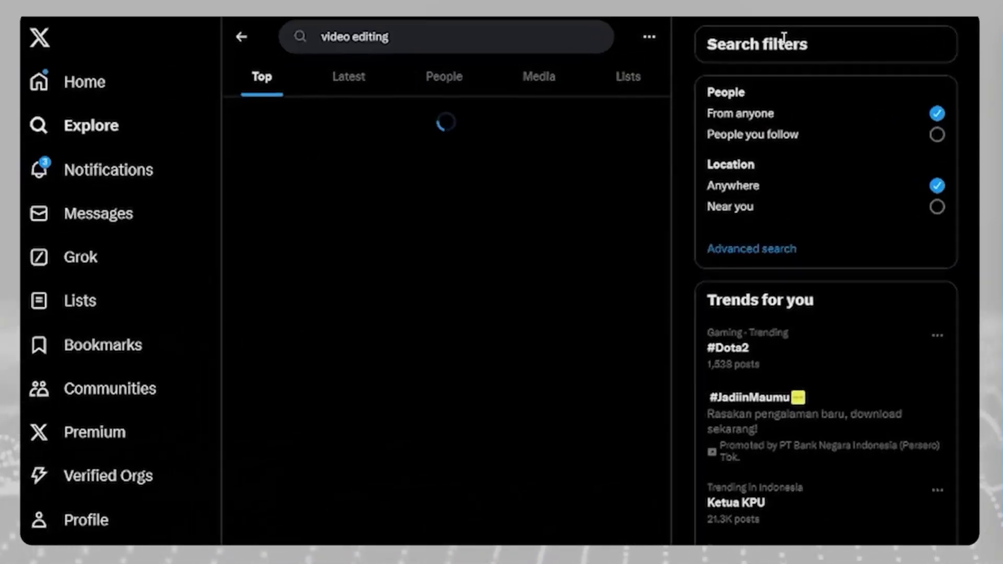
scroll(501, 314, "down", 5)
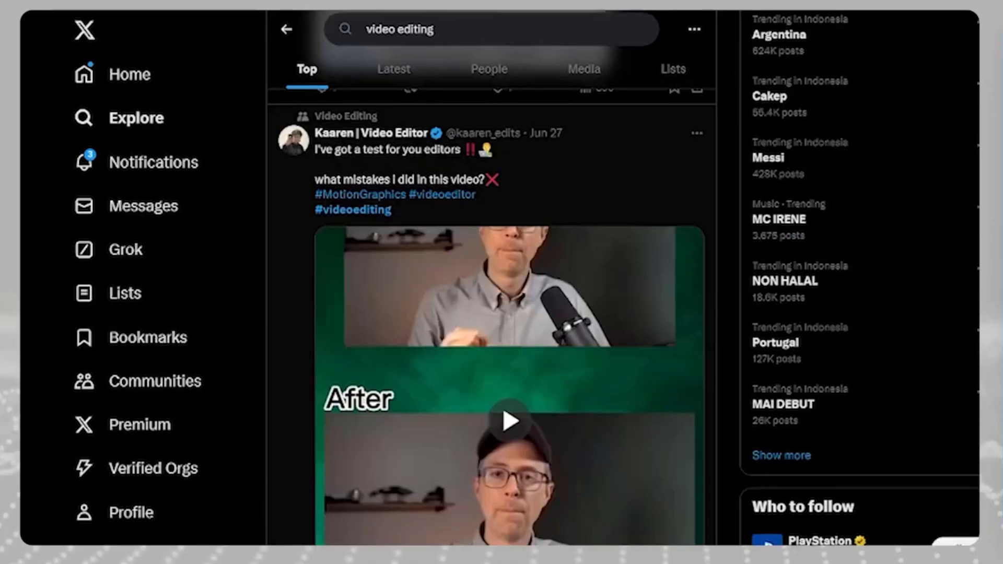
scroll(502, 314, "down", 5)
scroll(502, 313, "down", 5)
scroll(534, 490, "down", 2)
scroll(534, 489, "down", 1)
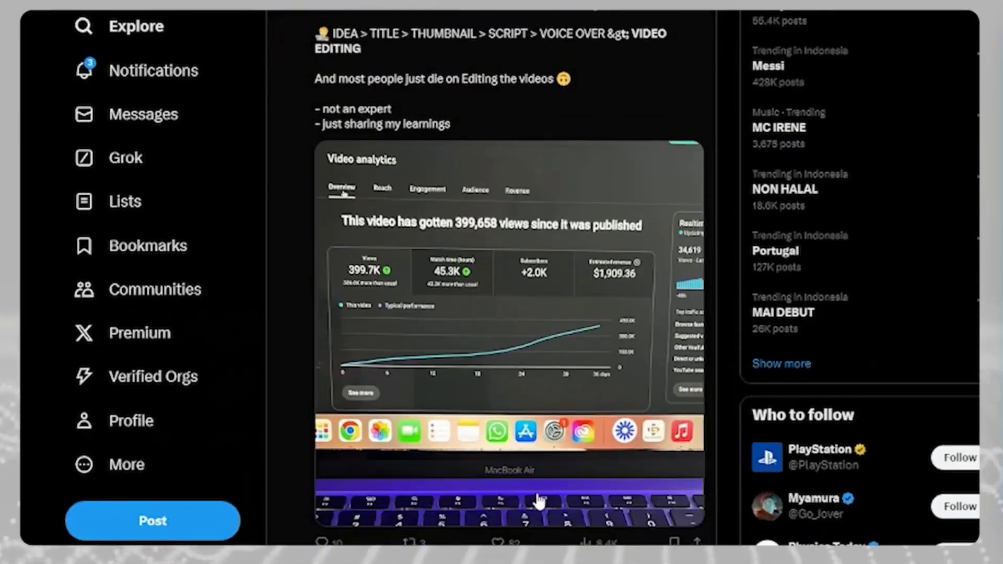
scroll(534, 490, "down", 3)
scroll(533, 490, "down", 1)
scroll(533, 486, "down", 1)
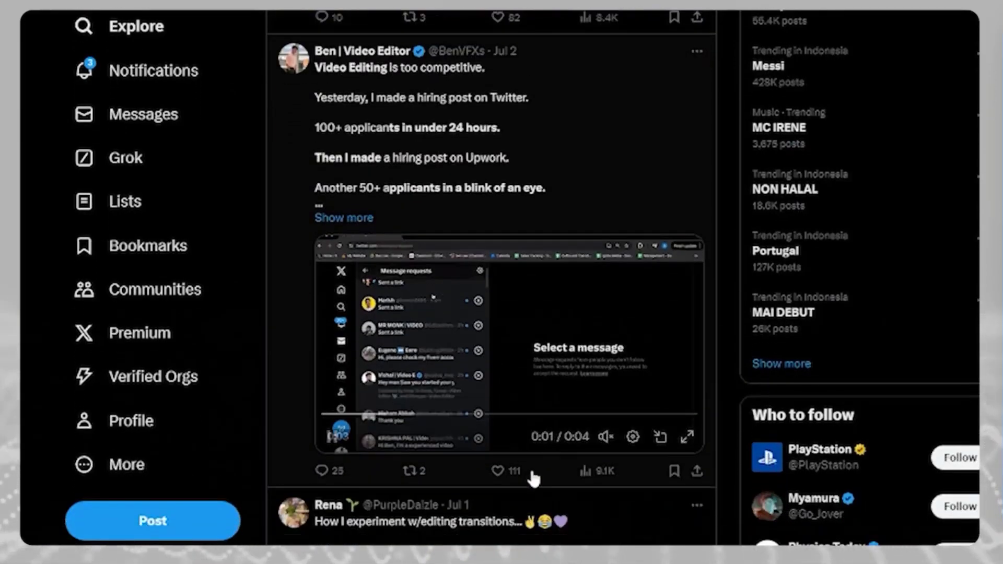
scroll(532, 494, "up", 4)
scroll(531, 501, "down", 1)
scroll(481, 462, "down", 1)
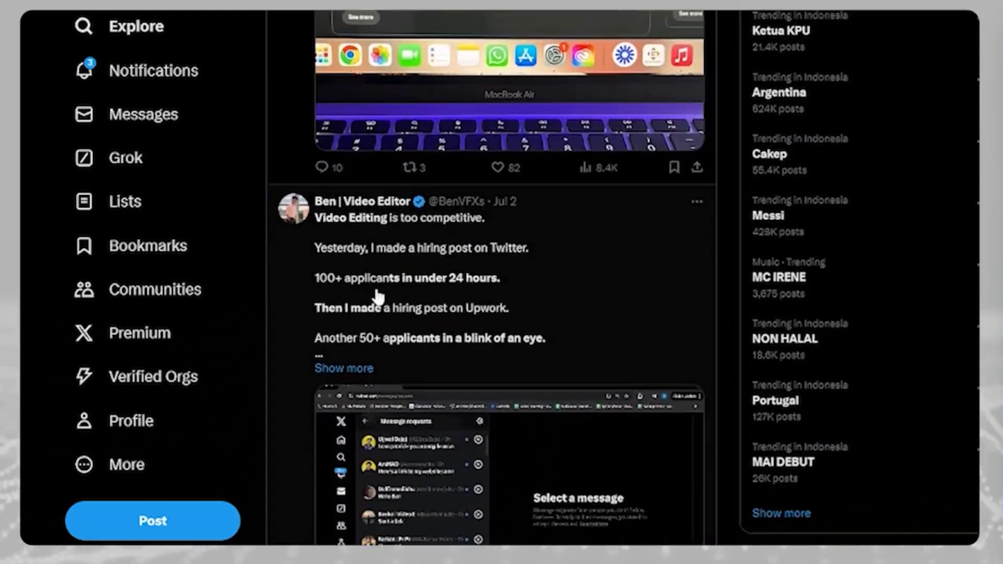
left_click(359, 204)
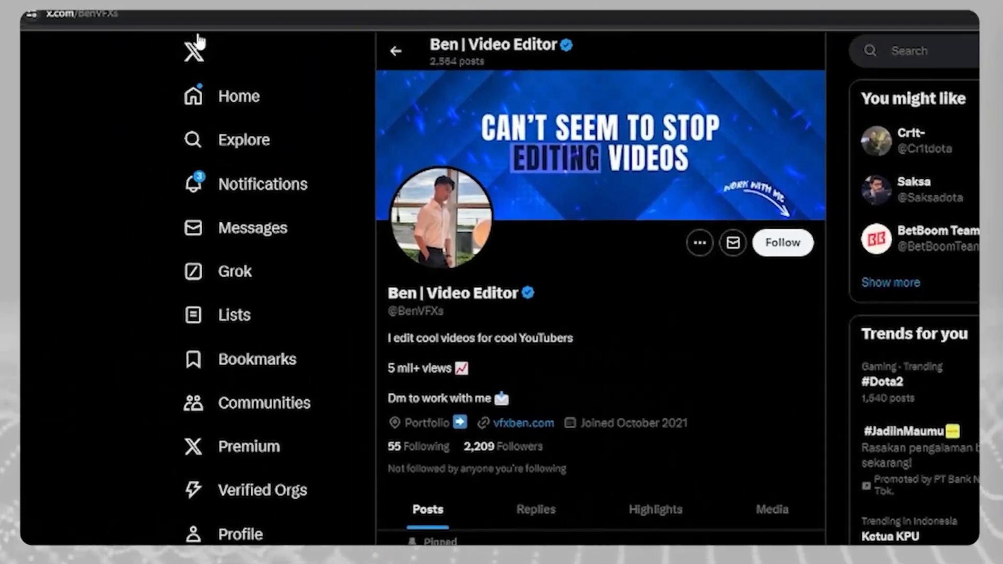
Add Ben's x.com profile URL to the PowerIn creators list
left_click(266, 55)
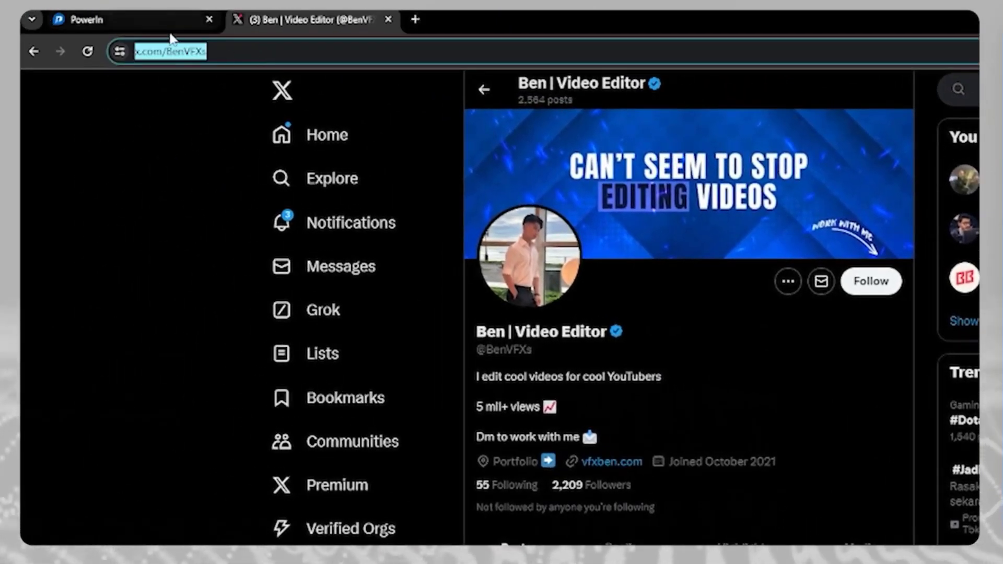
left_click(166, 23)
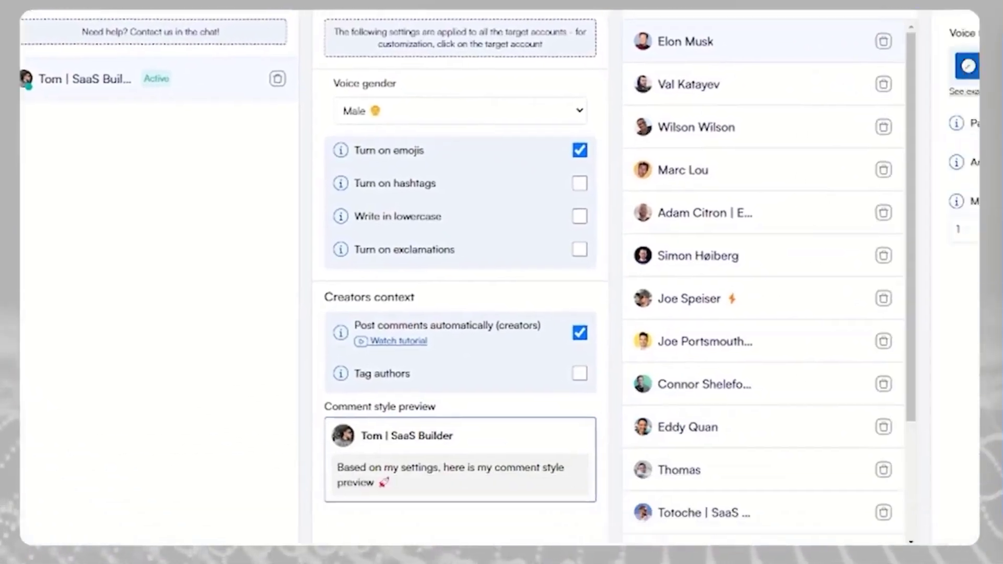
left_click(625, 471)
type("https://x.com/BenVFXs")
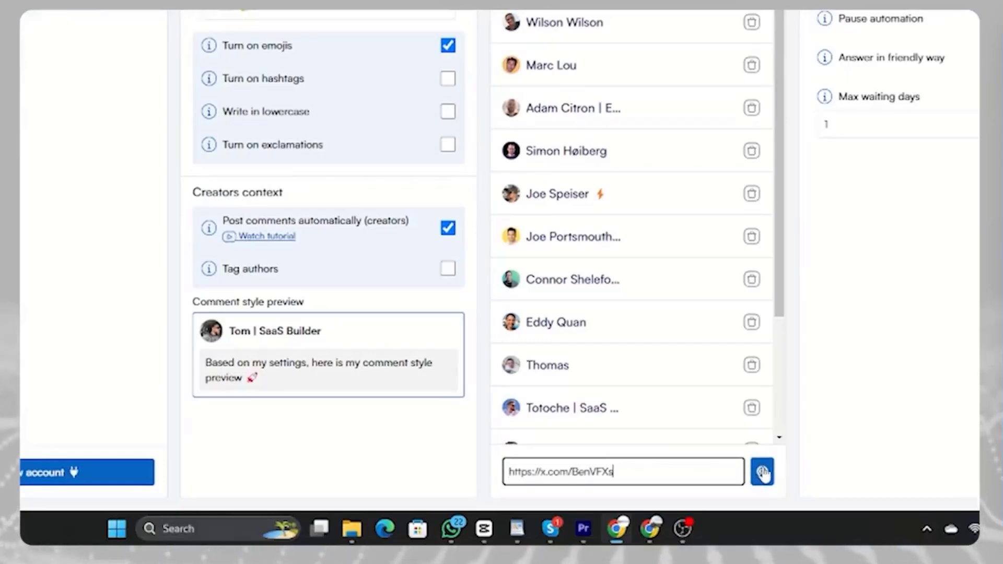